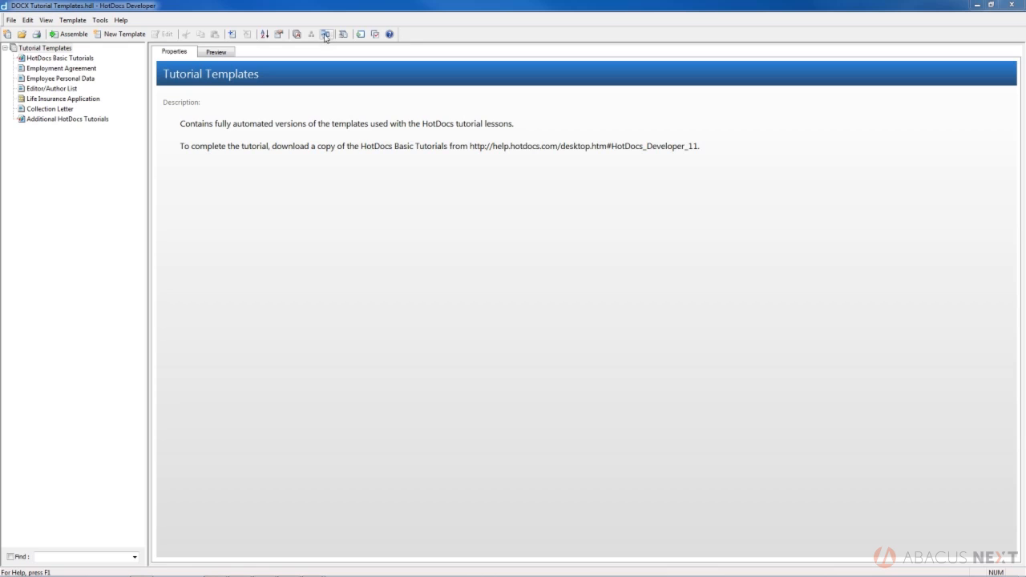
Step: Open the Template Manager, move its window toward the middle, and expand all templates to show their component files
left_click(325, 34)
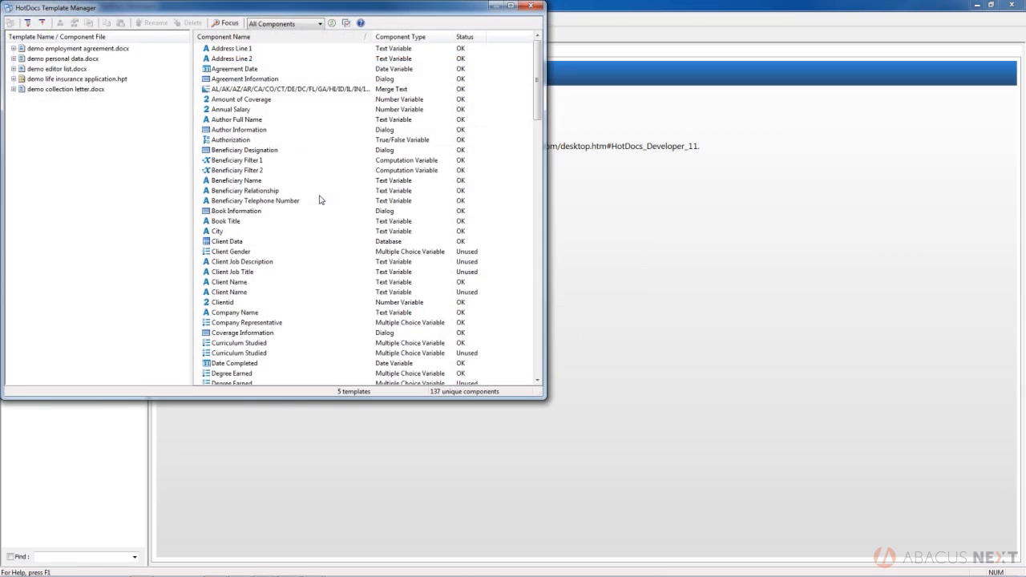
left_click_drag(366, 13, 637, 69)
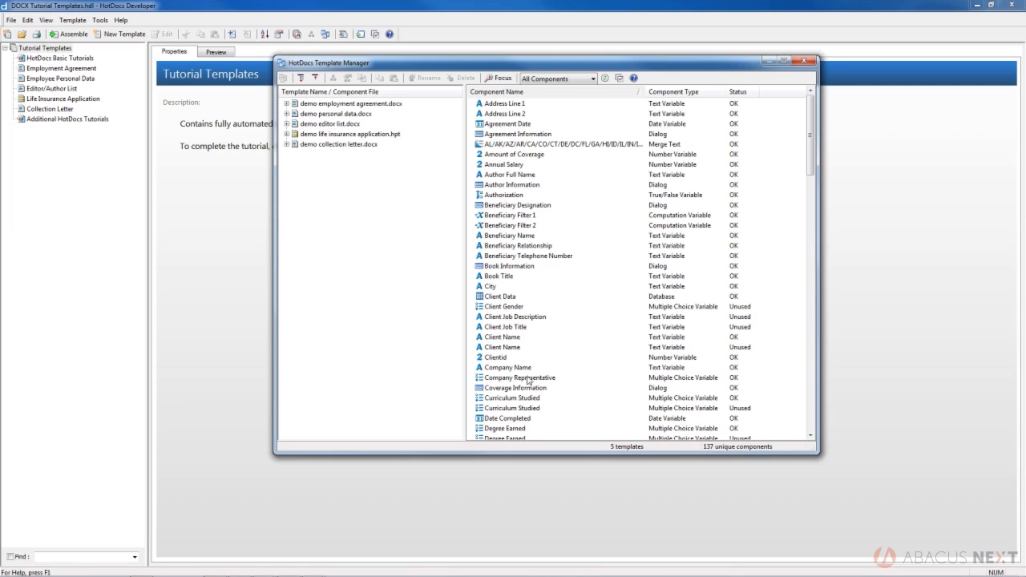
mouse_move(810, 139)
left_mouse_down()
mouse_move(824, 229)
mouse_move(811, 343)
mouse_move(786, 419)
mouse_move(806, 341)
mouse_move(808, 128)
left_mouse_up()
left_click(300, 78)
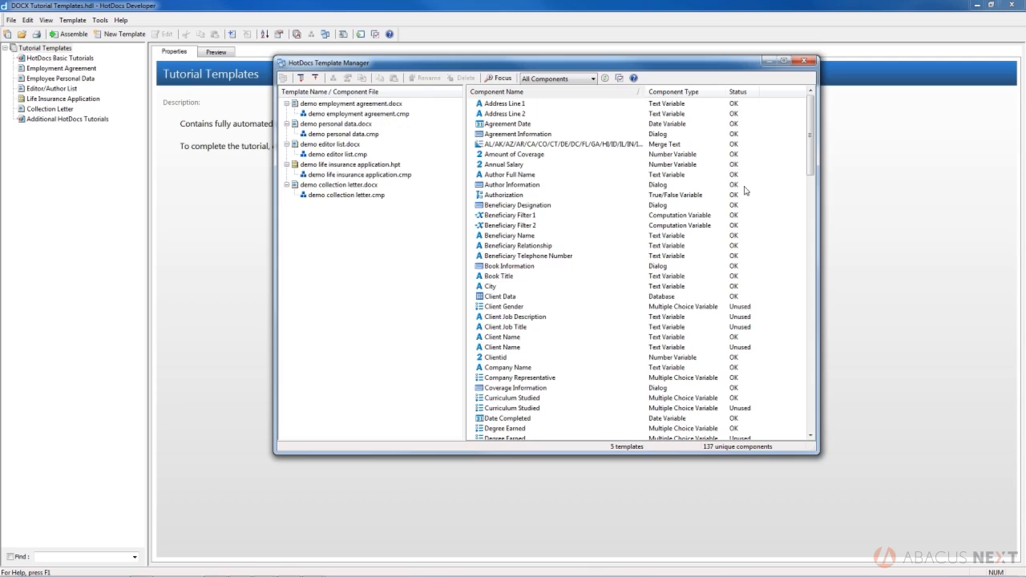
Step: Examine which components demo employment agreement.docx uses, with and without Focus, and check which files use the Agreement Date variable
left_click(333, 105)
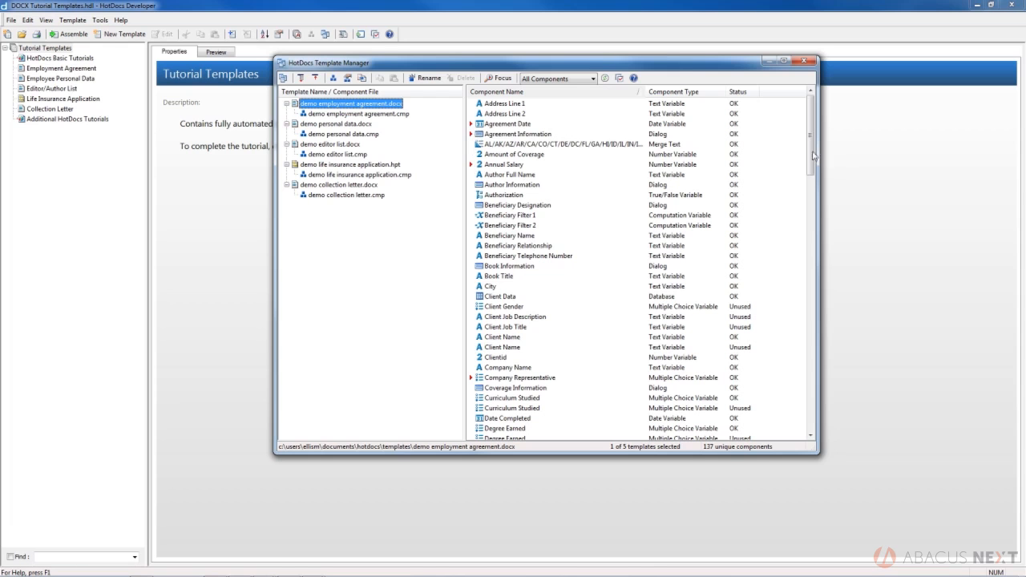
left_click_drag(811, 154, 778, 136)
left_click(498, 78)
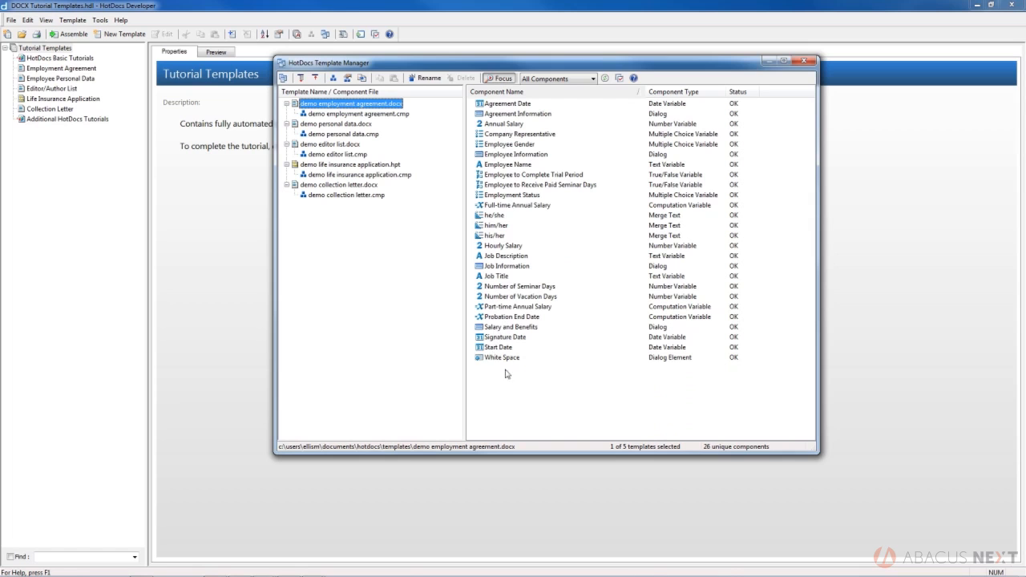
left_click(502, 78)
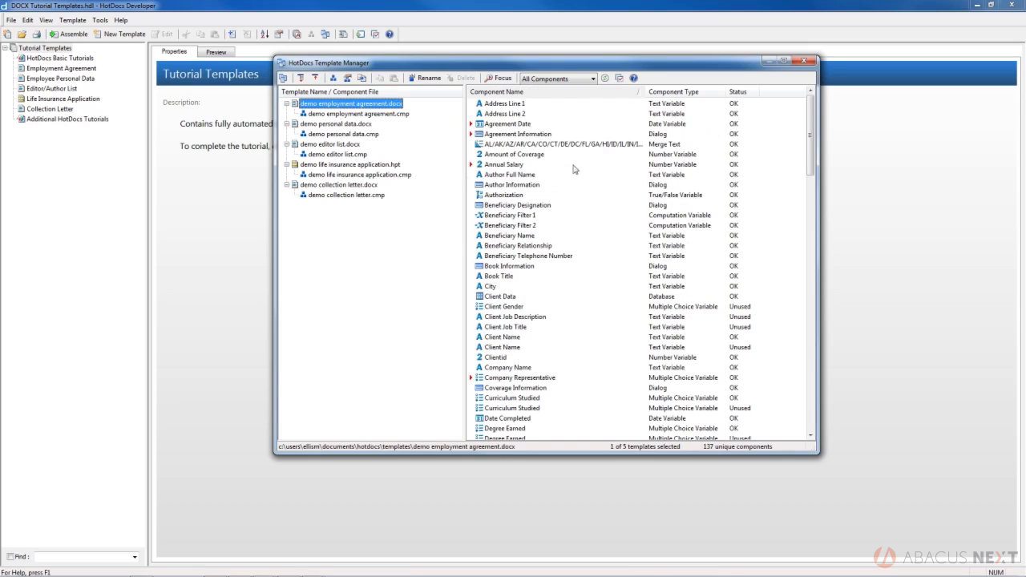
left_click(505, 126)
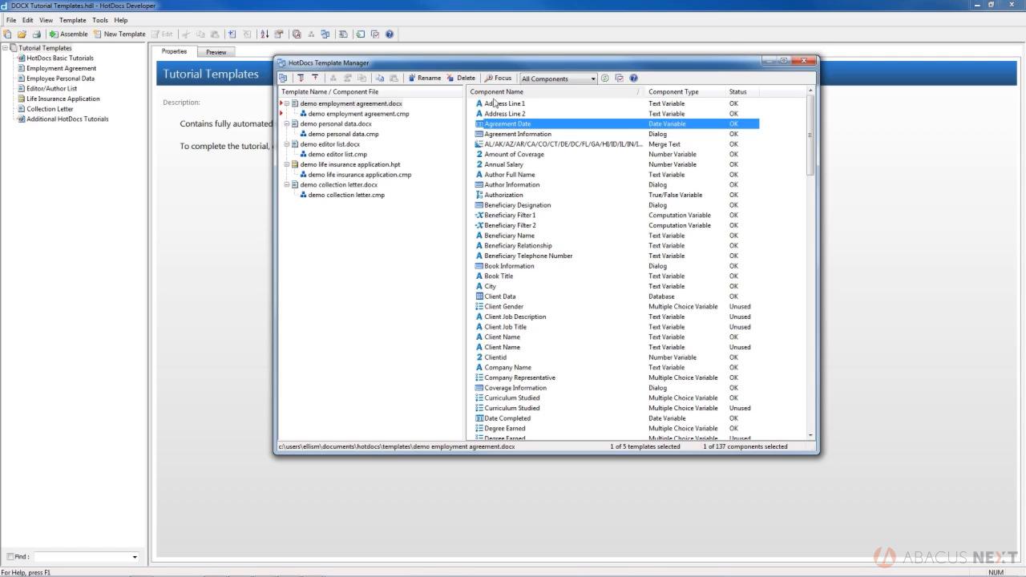
left_click(778, 155)
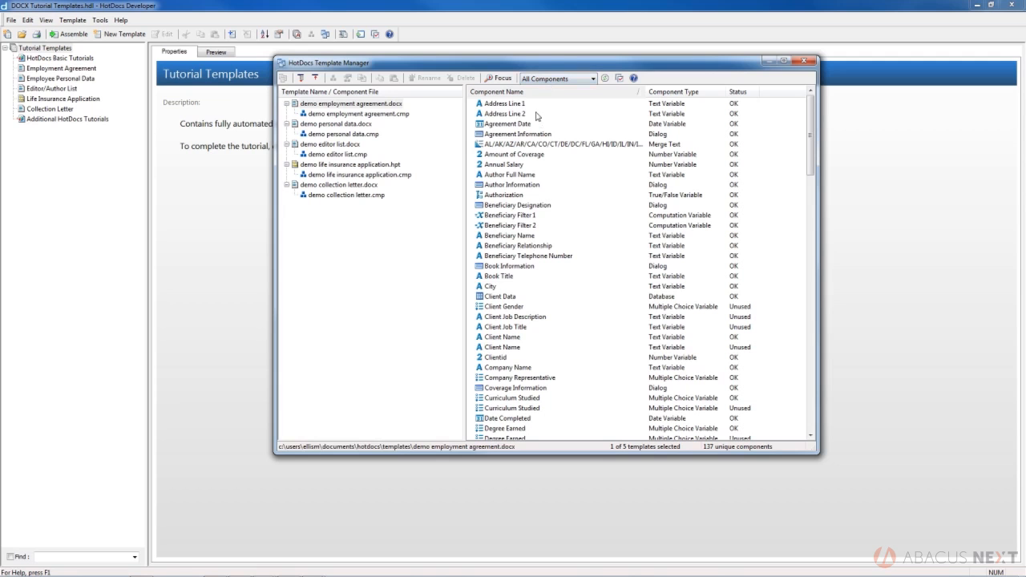
Step: Filter the component list by Text Variables, True/False Variables and Computation Variables in turn to review each type
left_click(563, 81)
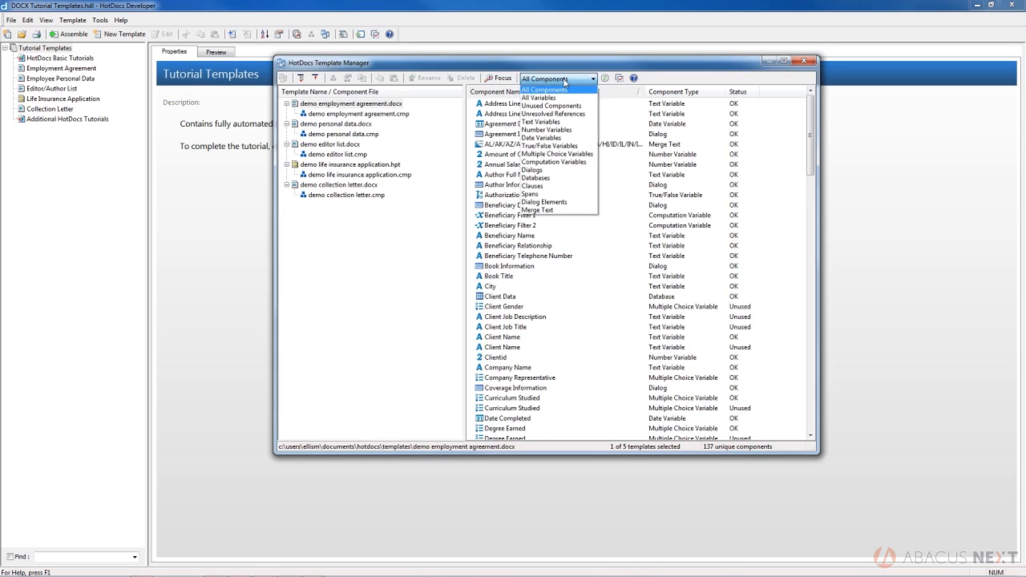
left_click(560, 123)
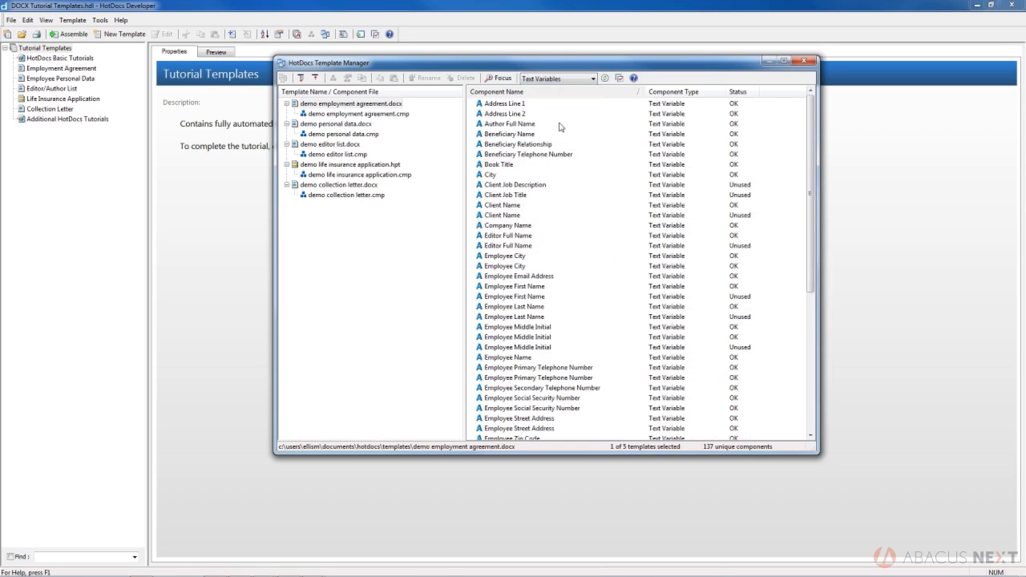
left_click_drag(813, 159, 836, 137)
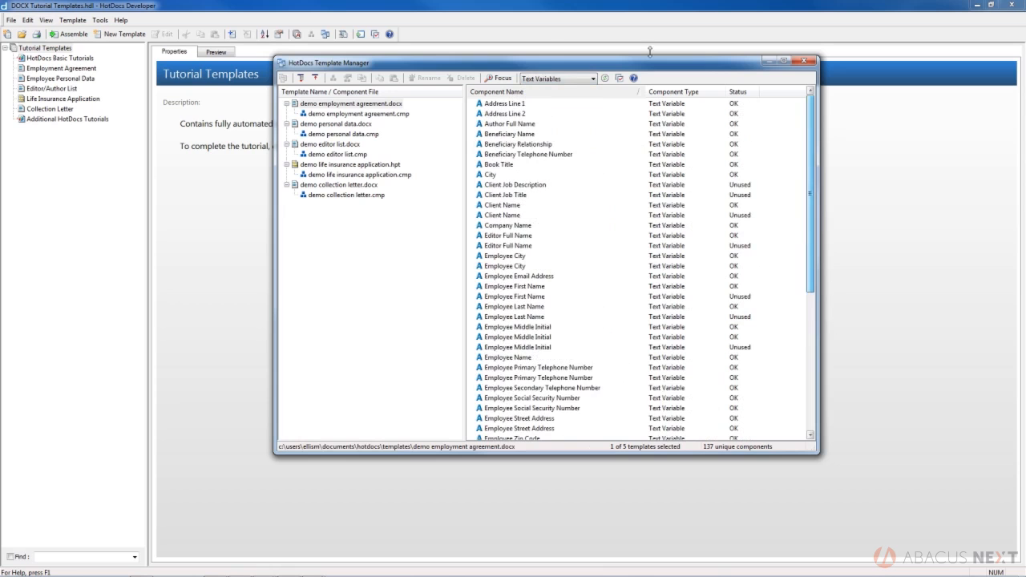
left_click(560, 79)
left_click(549, 146)
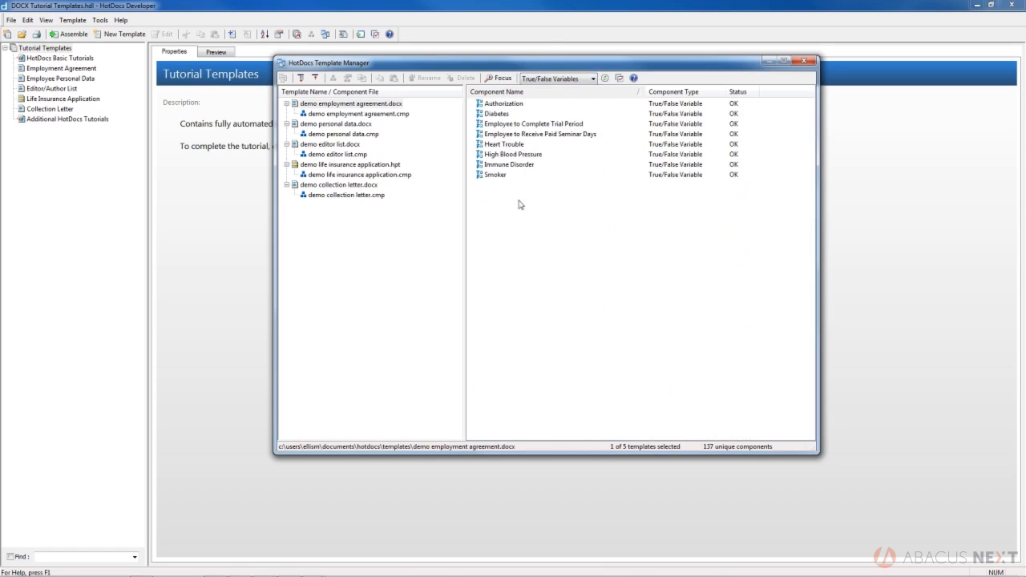
left_click(556, 80)
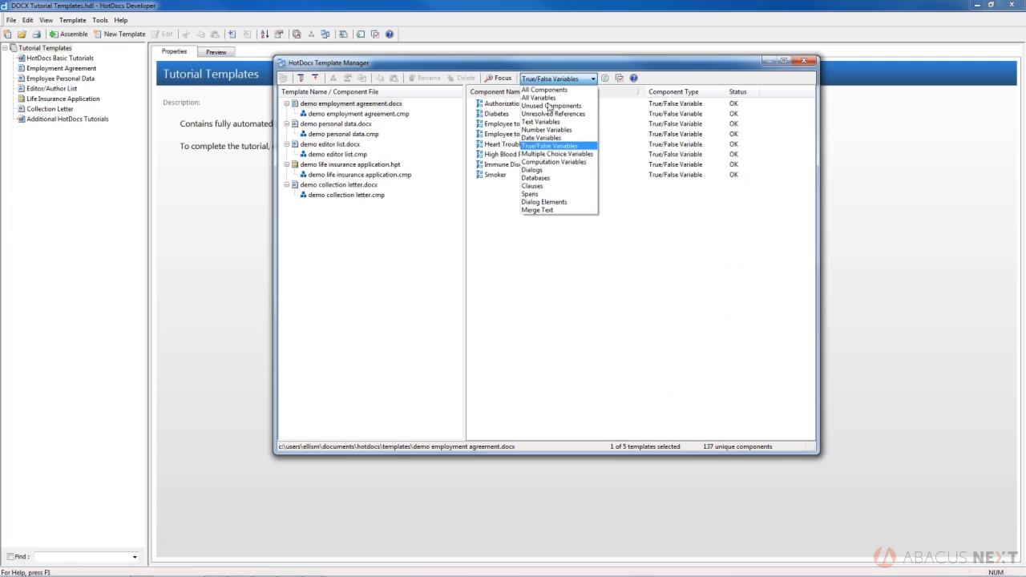
left_click(548, 163)
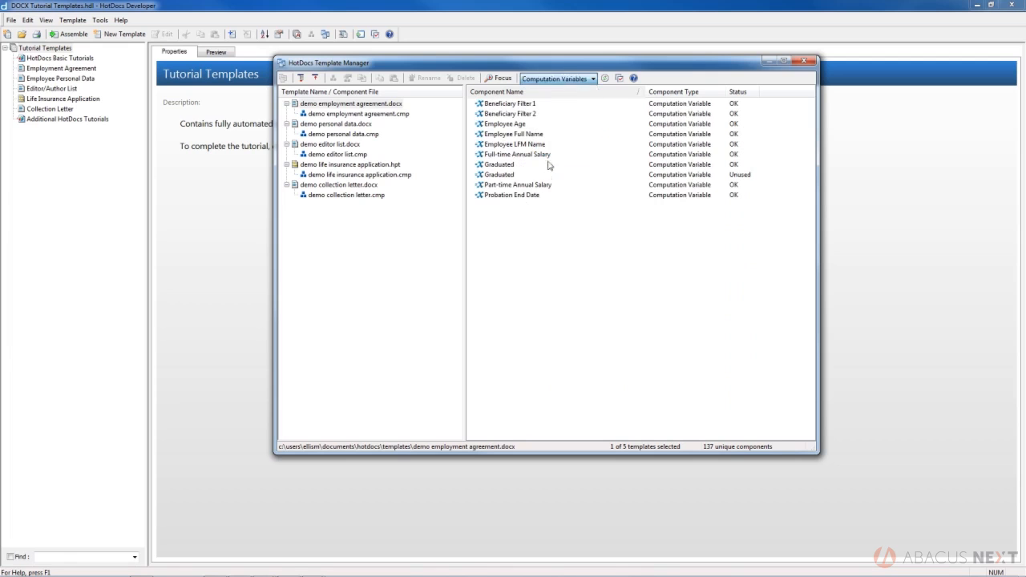
Step: Show only Unused Components and mark the ones belonging to demo employment agreement.cmp
left_click(544, 82)
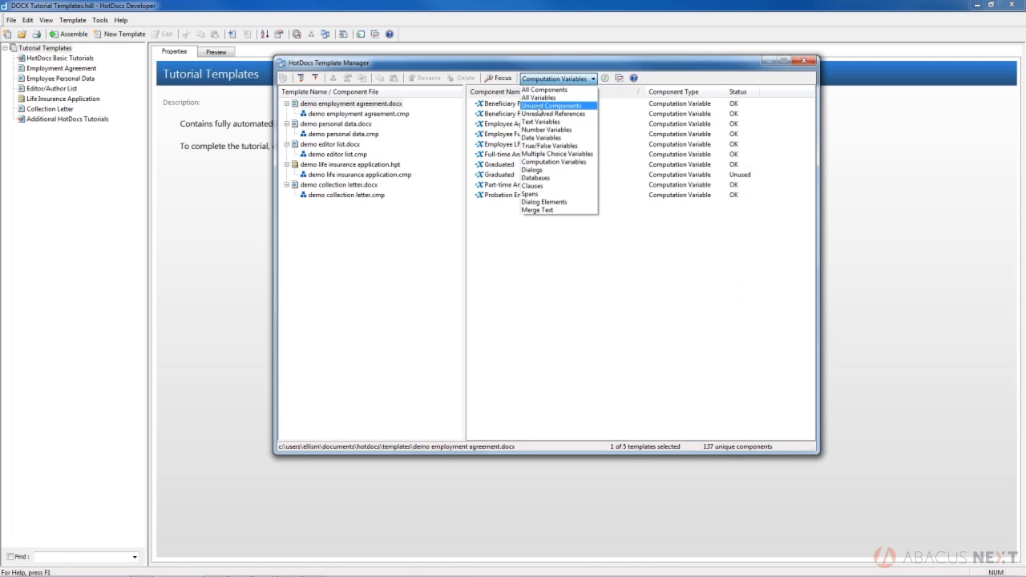
left_click(550, 105)
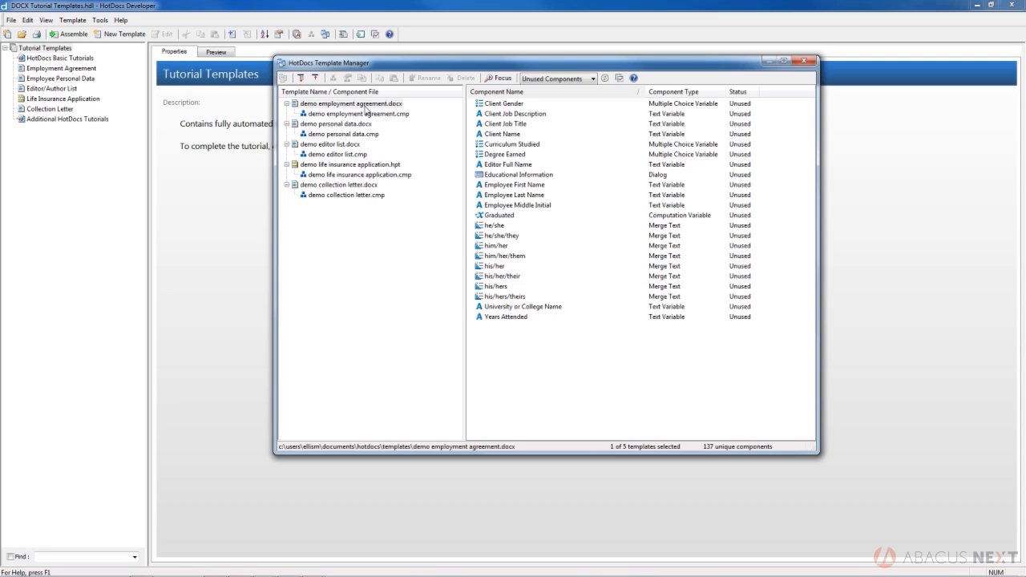
left_click(319, 117)
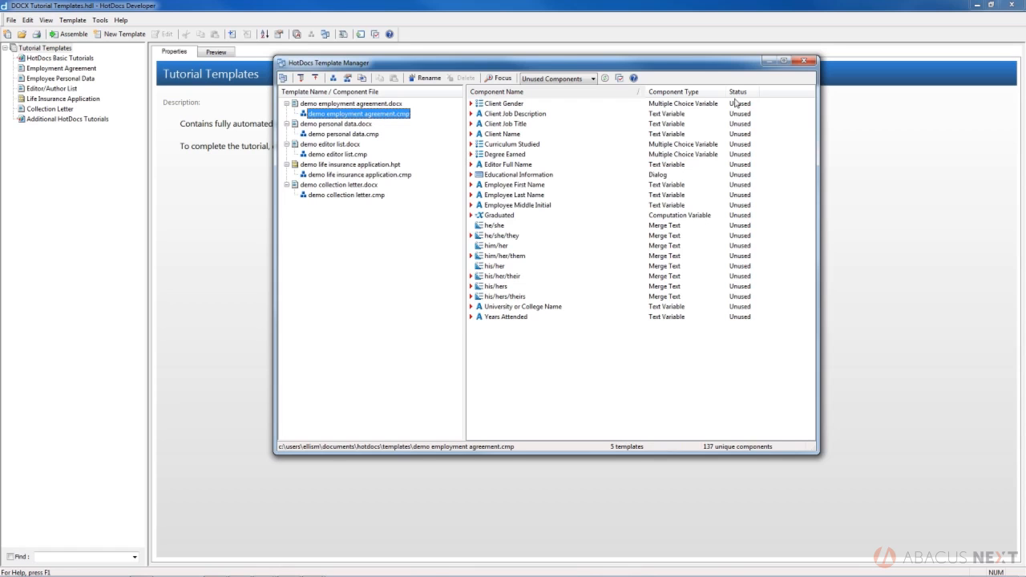
Step: Permanently delete the unused components from Client Gender through Graduated
left_click(495, 216)
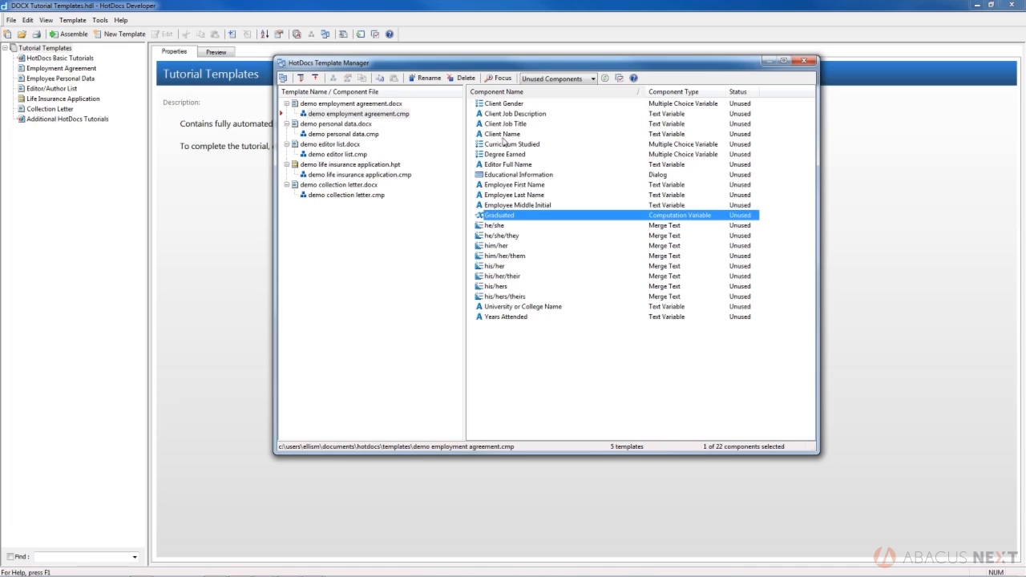
left_click(500, 105, "shift")
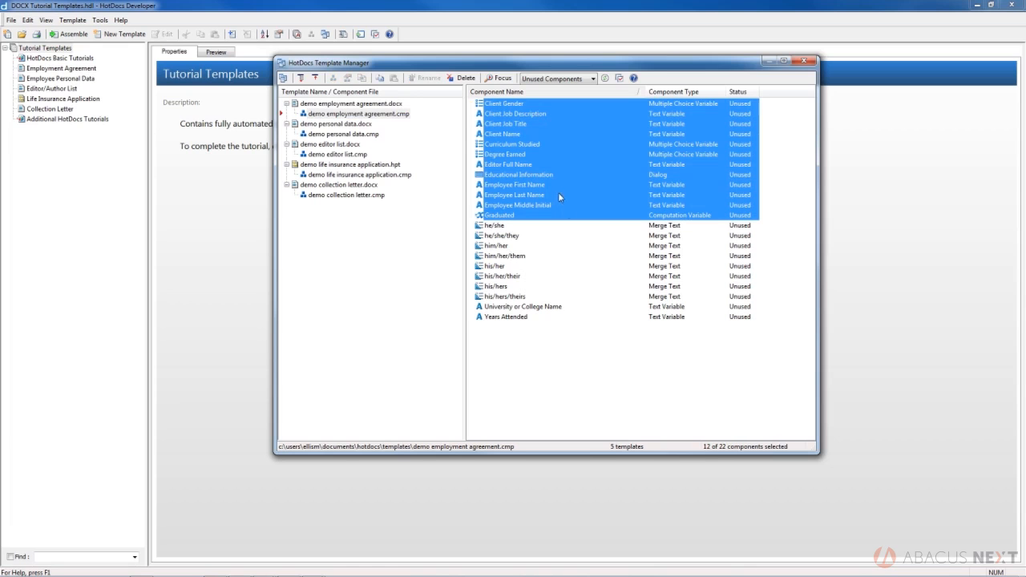
right_click(554, 127)
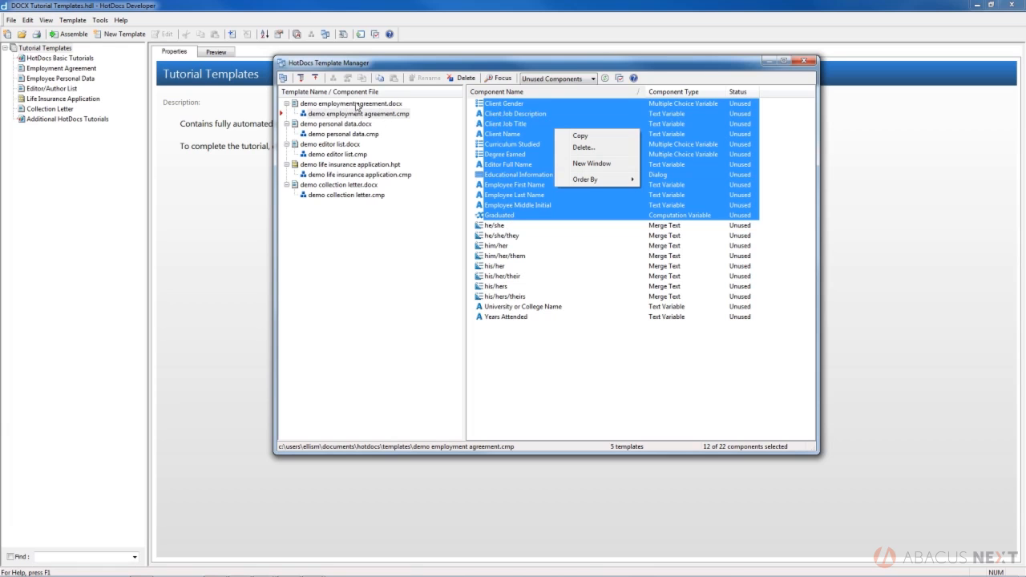
left_click(584, 148)
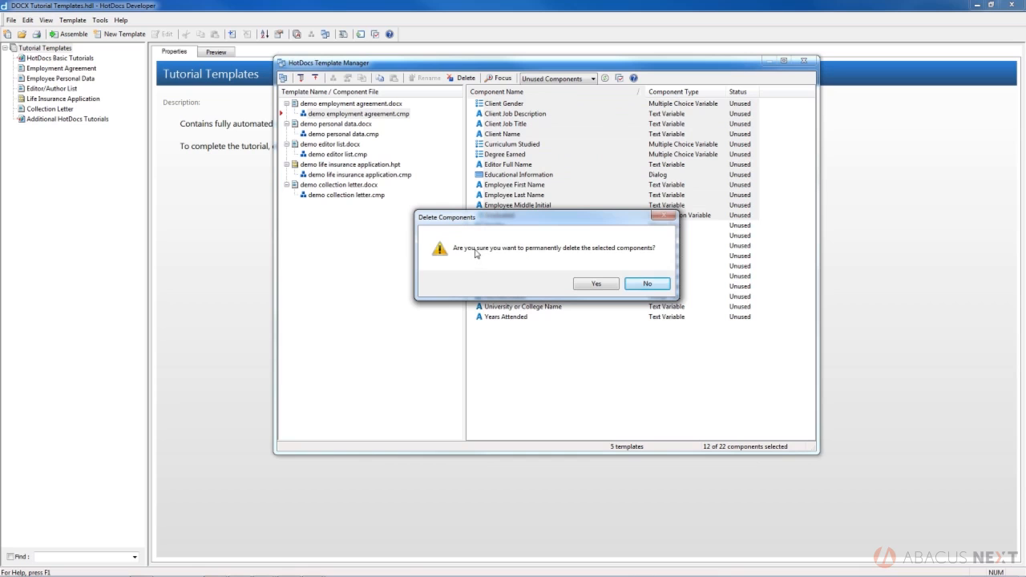
left_click(599, 287)
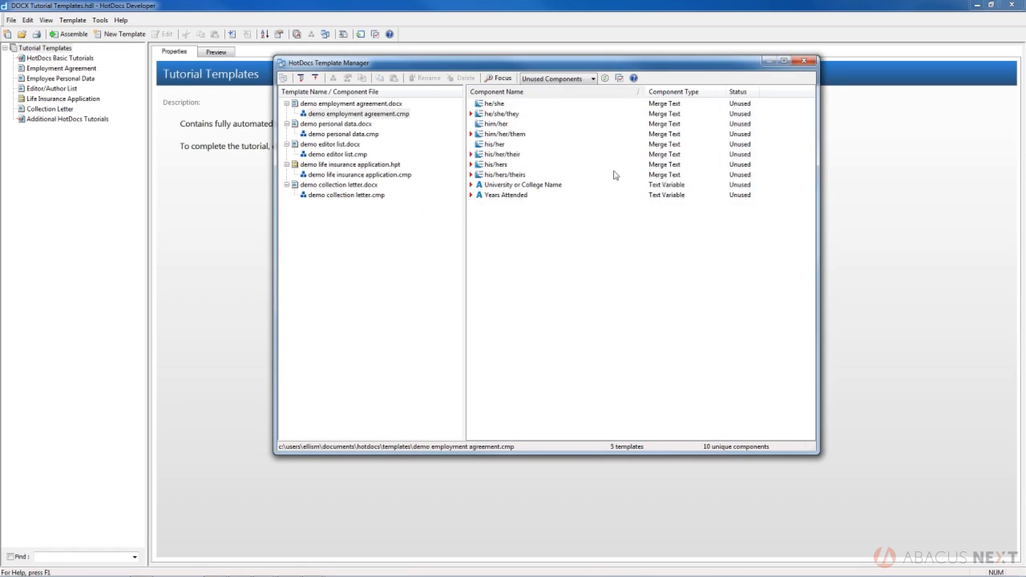
Step: Permanently delete the unused text variables University or College Name and Years Attended linked to demo employment agreement.cmp
left_click(357, 113)
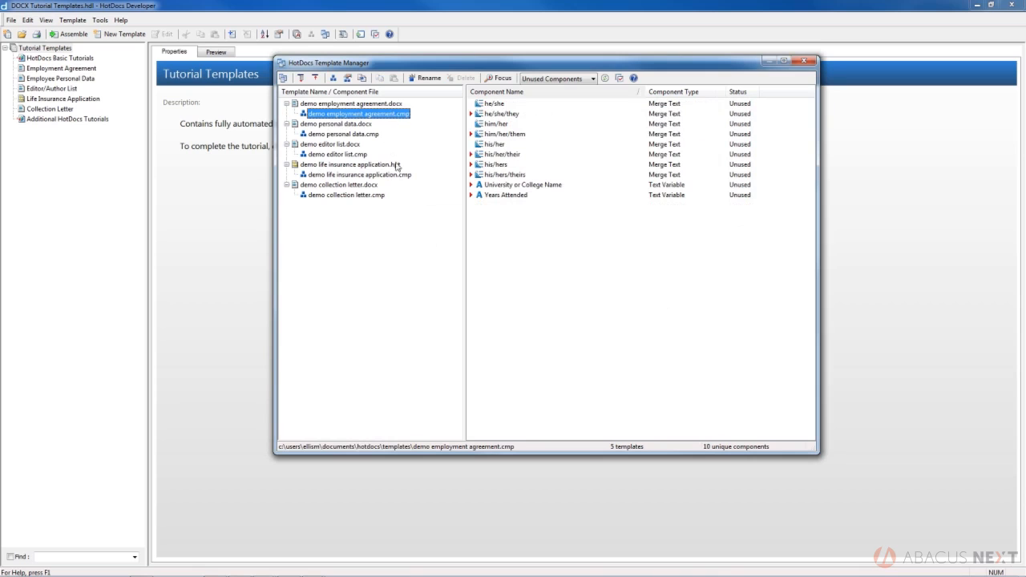
left_click(505, 188)
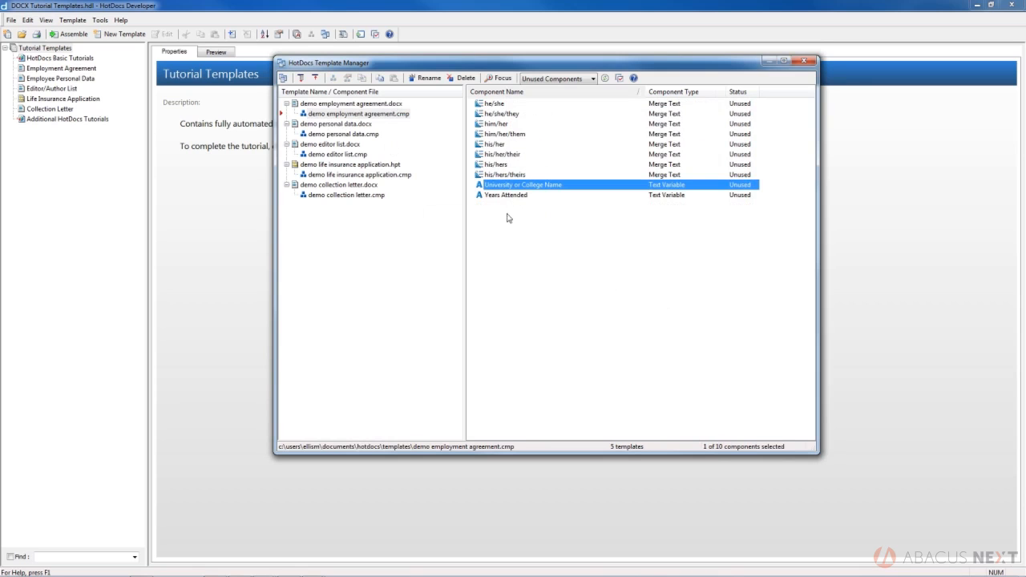
left_click(510, 196, "ctrl")
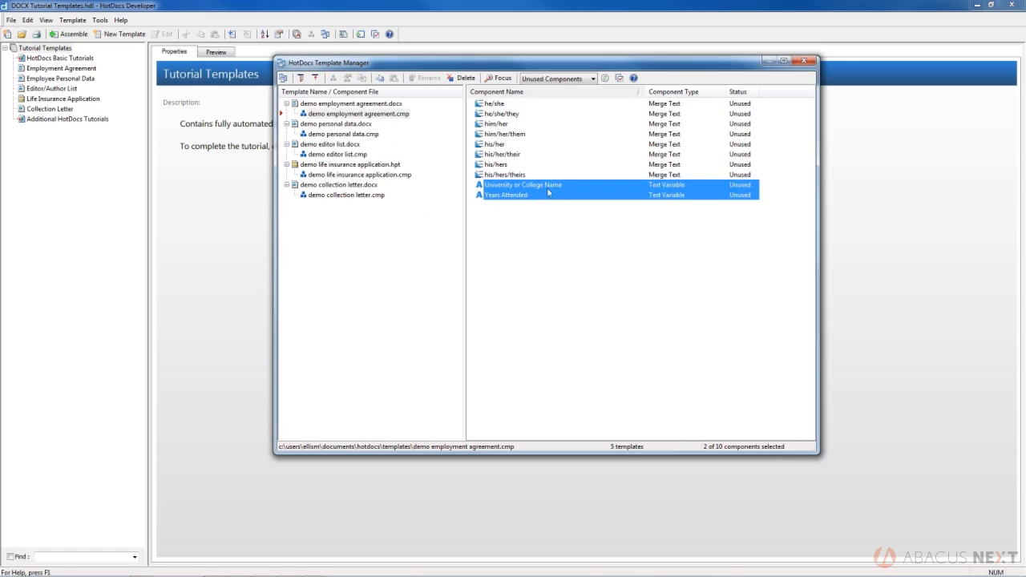
right_click(550, 191)
left_click(571, 202)
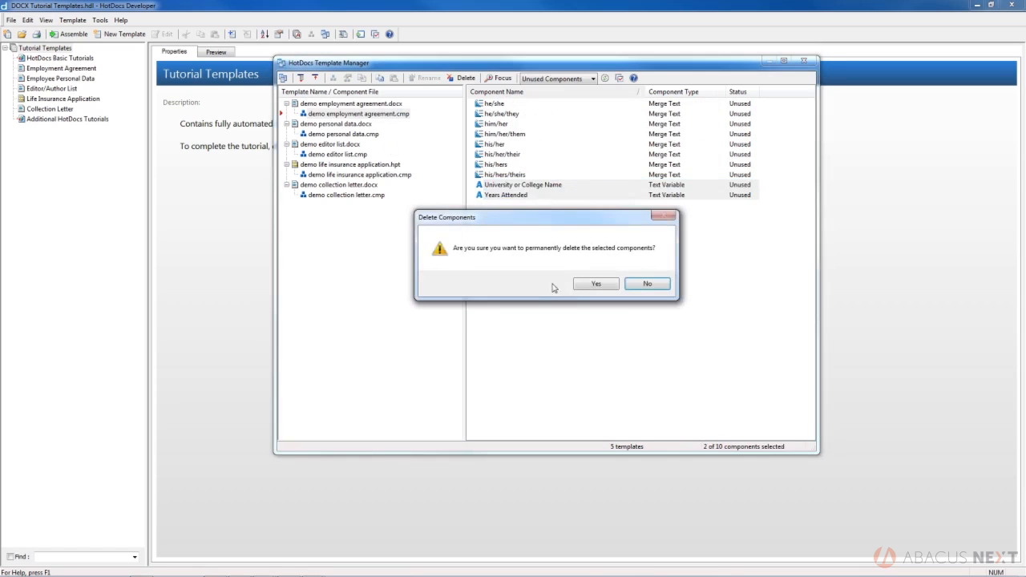
left_click(585, 284)
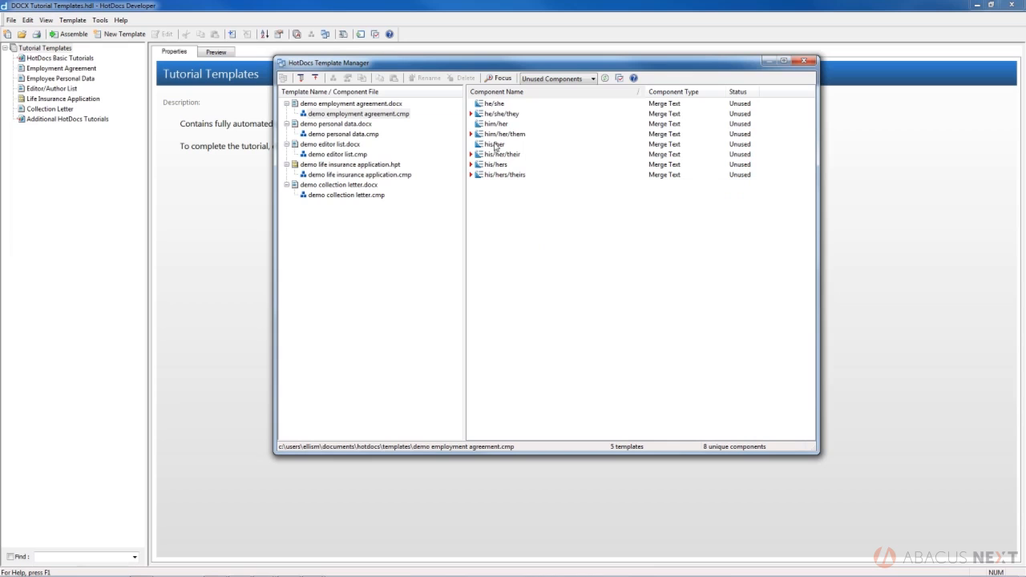